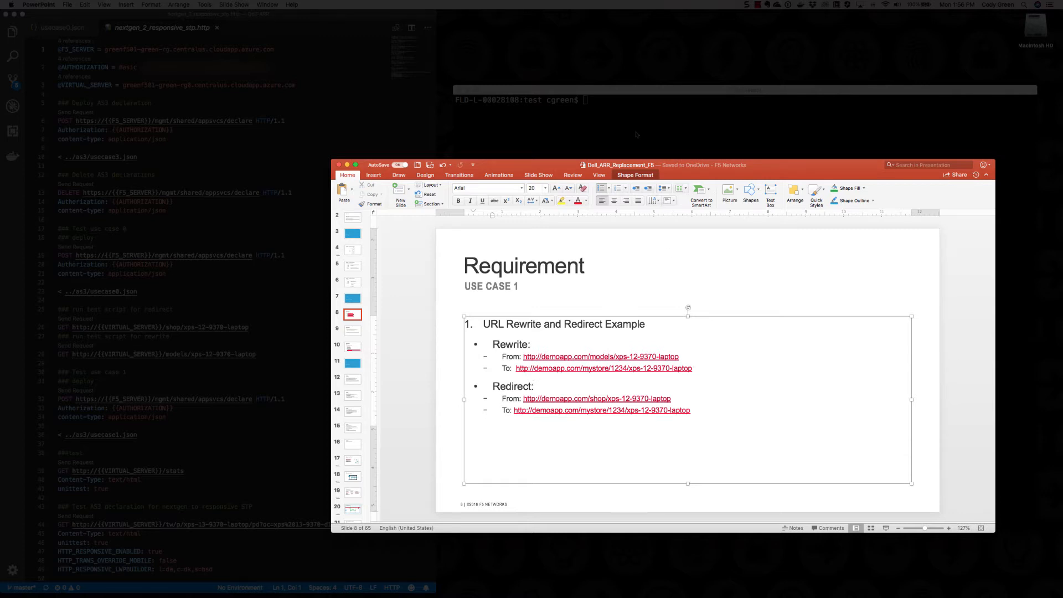
Step: Switch to the iTerm2 terminal and run the use case 0 rewrite test script, ./usecase_0_rewrite.sh
{"action": "left_click", "coordinate": [637, 135]}
{"action": "type", "text": "./"}
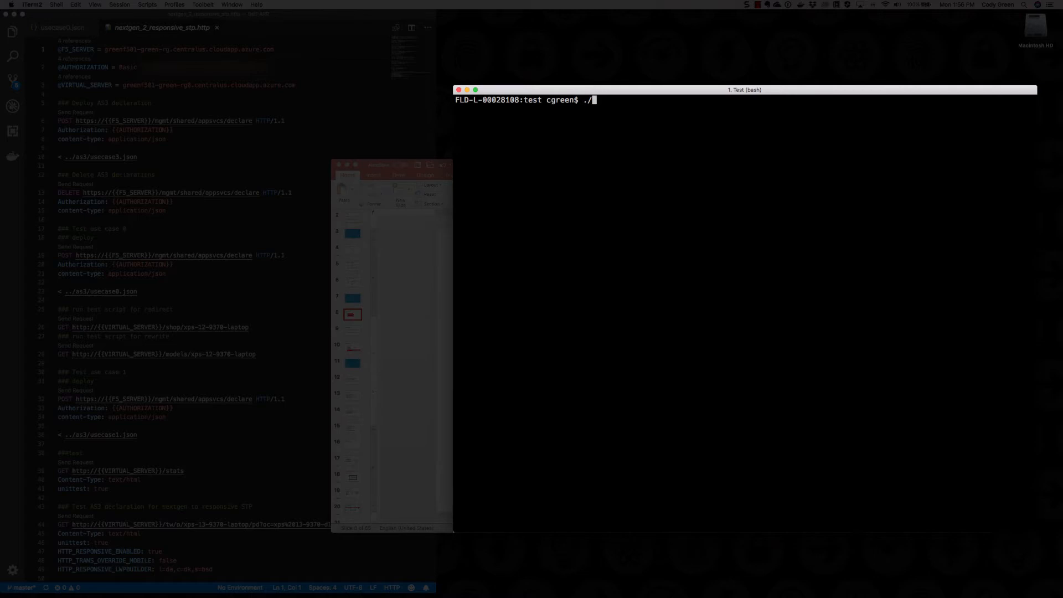
{"action": "type", "text": "usecase_0_rew"}
{"action": "key", "text": "Tab"}
{"action": "key", "text": "Return"}
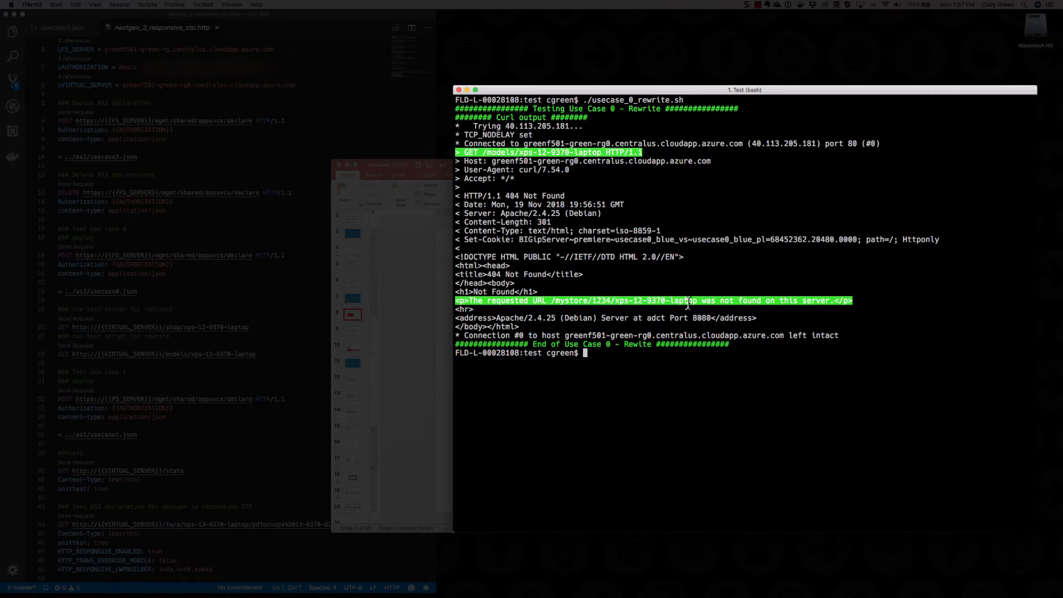
Step: Check the redirect requirement on the PowerPoint slide, then clear the iTerm2 terminal and run ./usecase_0_redirect.sh
{"action": "left_click", "coordinate": [402, 319]}
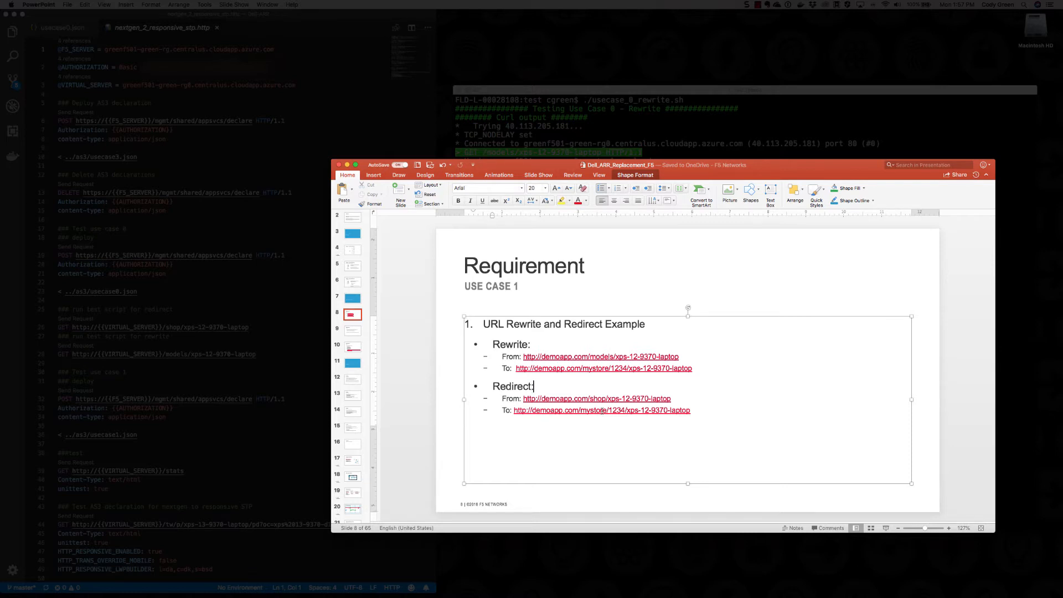
{"action": "left_click", "coordinate": [635, 126]}
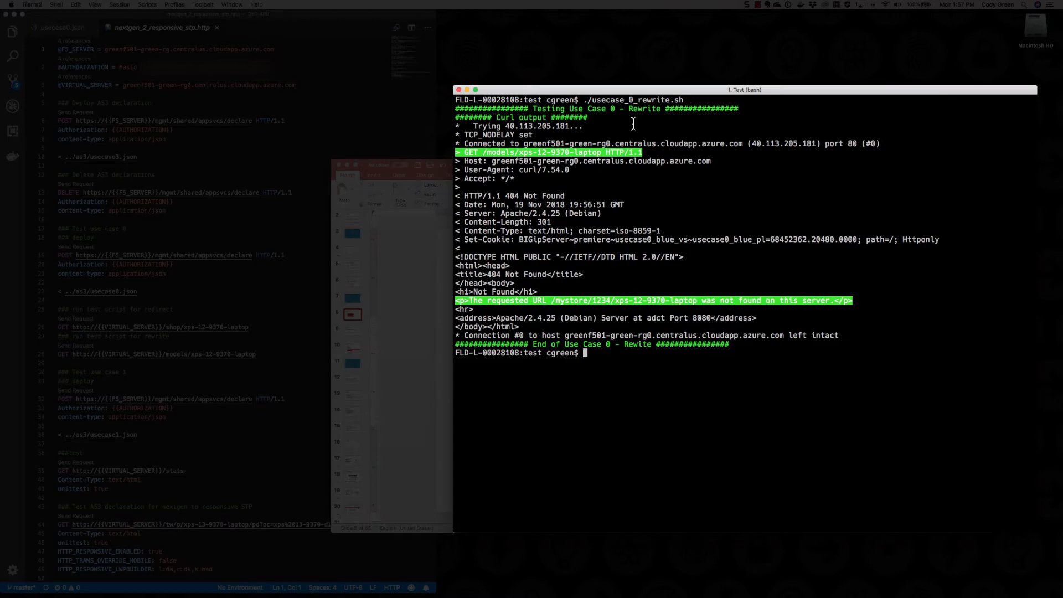
{"action": "key", "text": "super+k"}
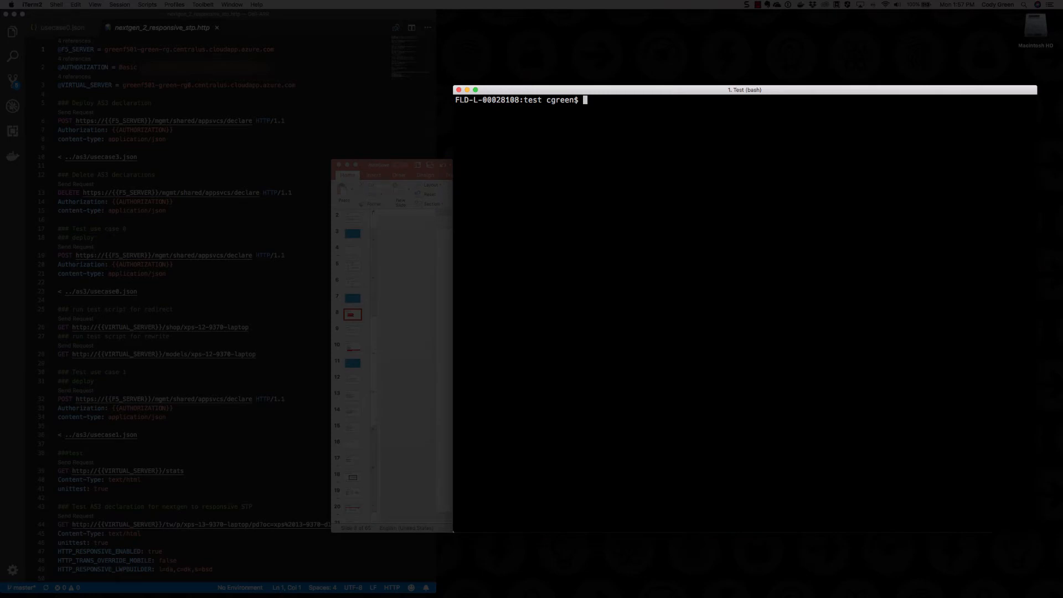
{"action": "type", "text": "./l"}
{"action": "key", "text": "Tab"}
{"action": "type", "text": "r"}
{"action": "key", "text": "Tab"}
{"action": "key", "text": "Return"}
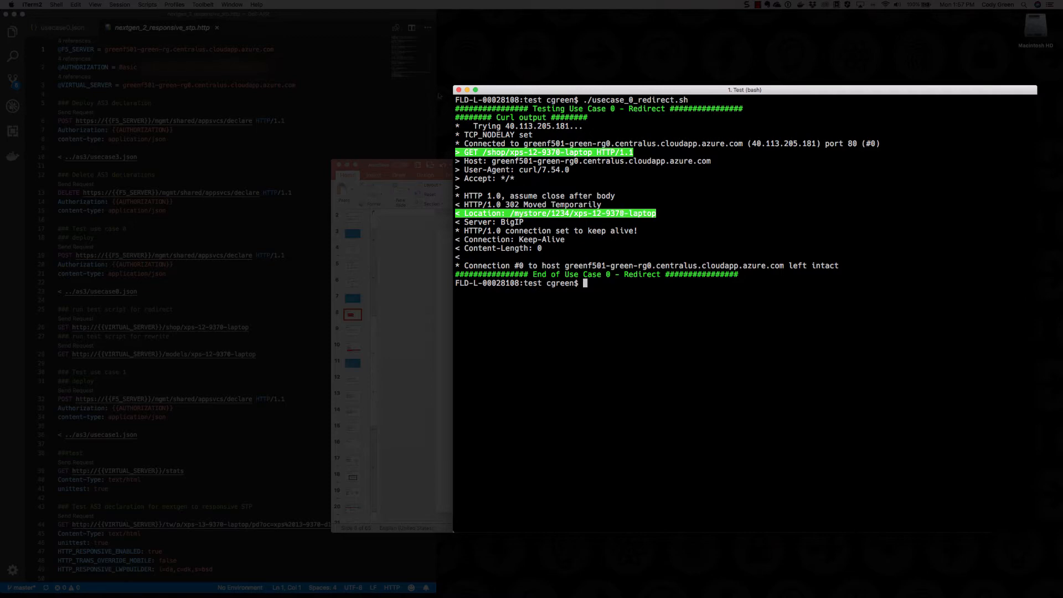
Step: Switch to usecase0.json in Visual Studio Code and examine the declaration and the redirect and rewrite rules of its L7 policy
{"action": "left_click", "coordinate": [76, 27]}
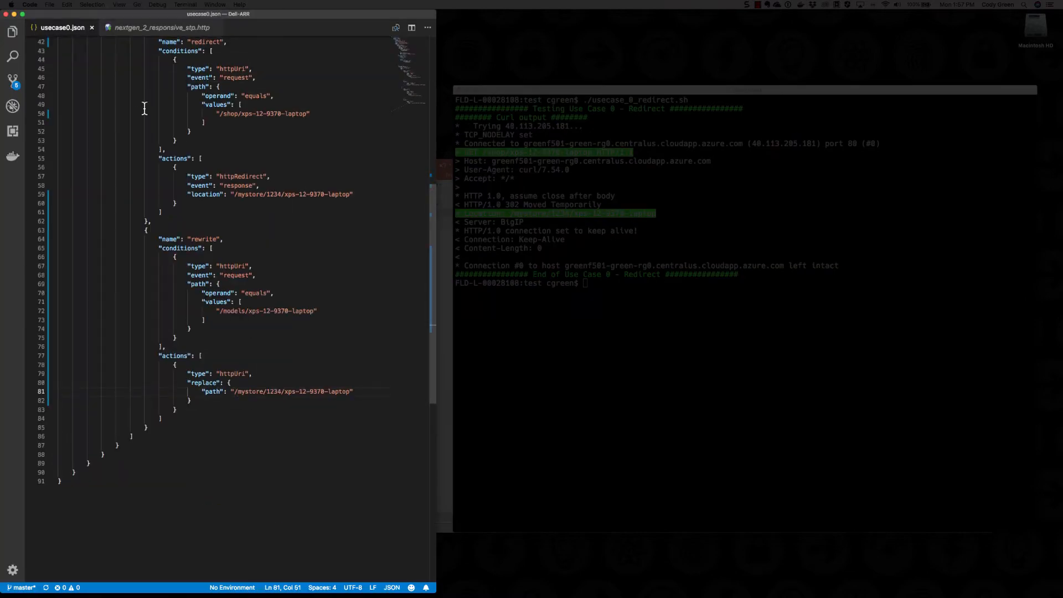
{"action": "scroll", "coordinate": [144, 108], "scroll_direction": "up", "scroll_amount": 10}
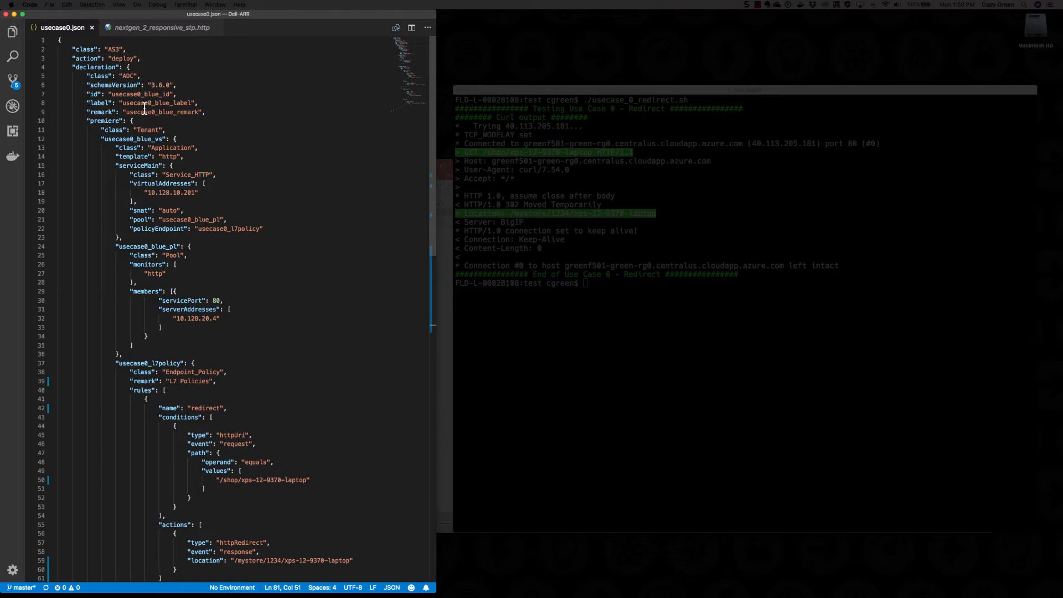
{"action": "scroll", "coordinate": [210, 270], "scroll_direction": "down", "scroll_amount": 10}
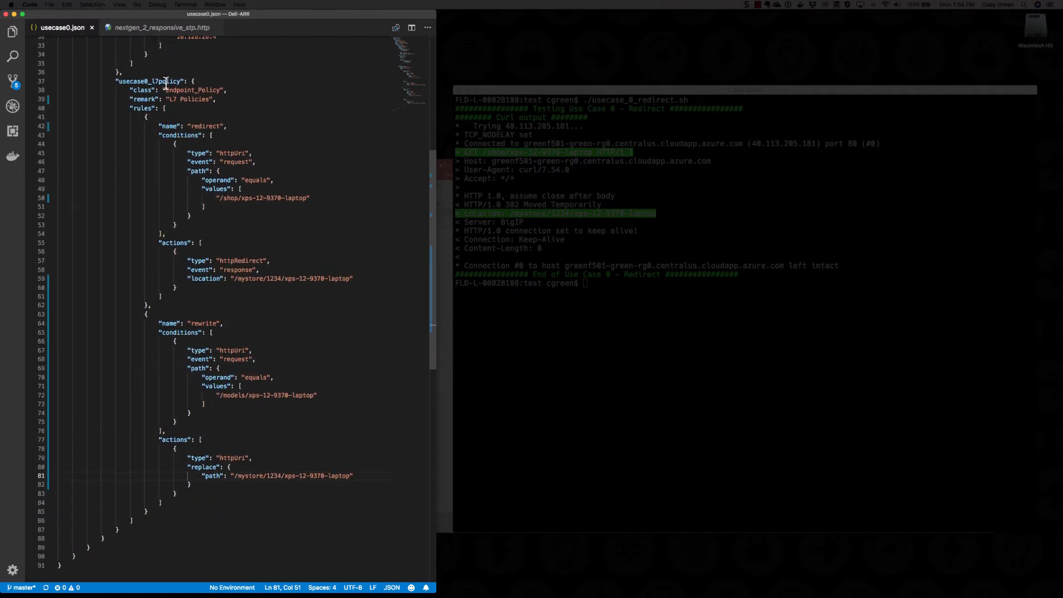
{"action": "left_click", "coordinate": [196, 125]}
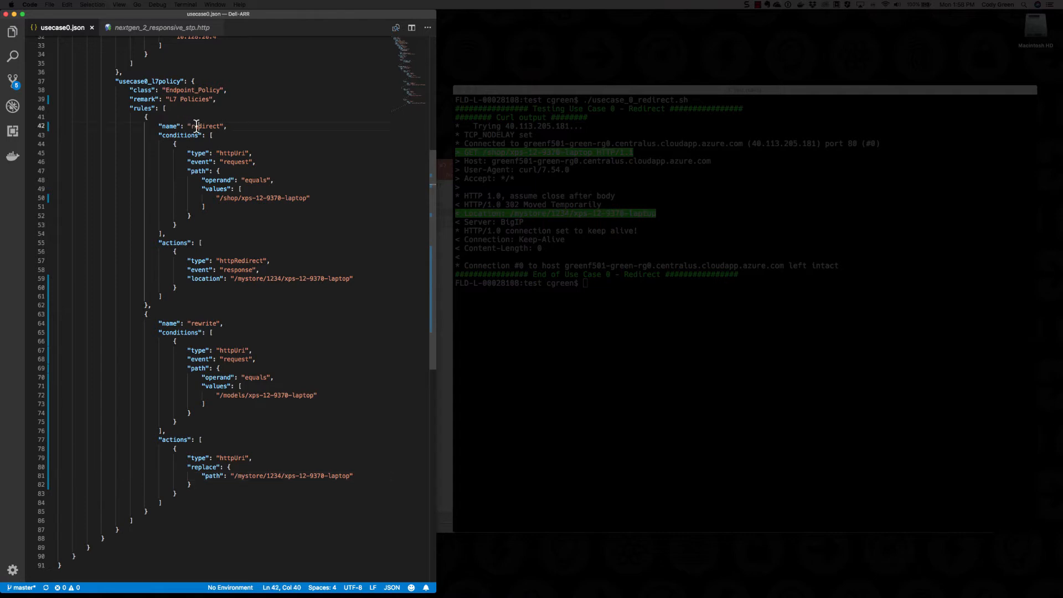
{"action": "double_click", "coordinate": [200, 323]}
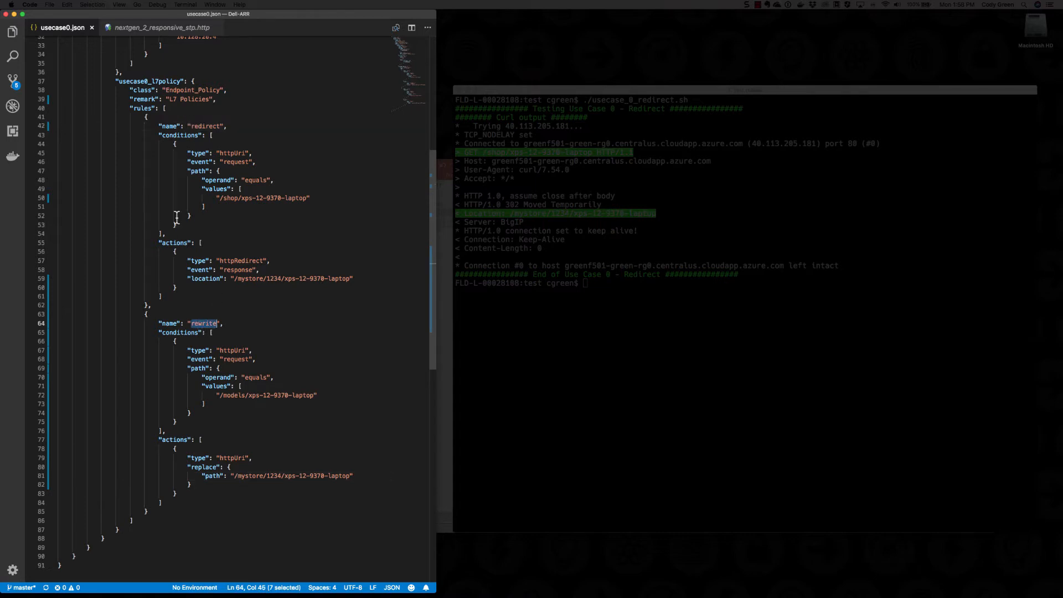
Step: Examine the redirect rule's condition type, operand and path value, and its action's type, event and location
{"action": "double_click", "coordinate": [236, 153]}
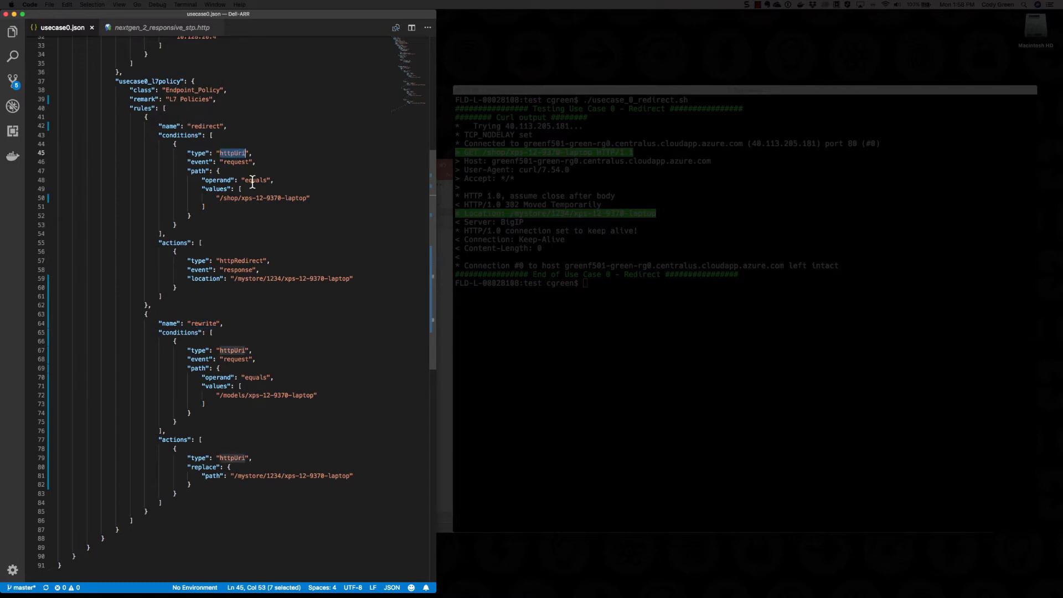
{"action": "left_click", "coordinate": [221, 198]}
{"action": "left_click_drag", "start_coordinate": [222, 198], "coordinate": [306, 197]}
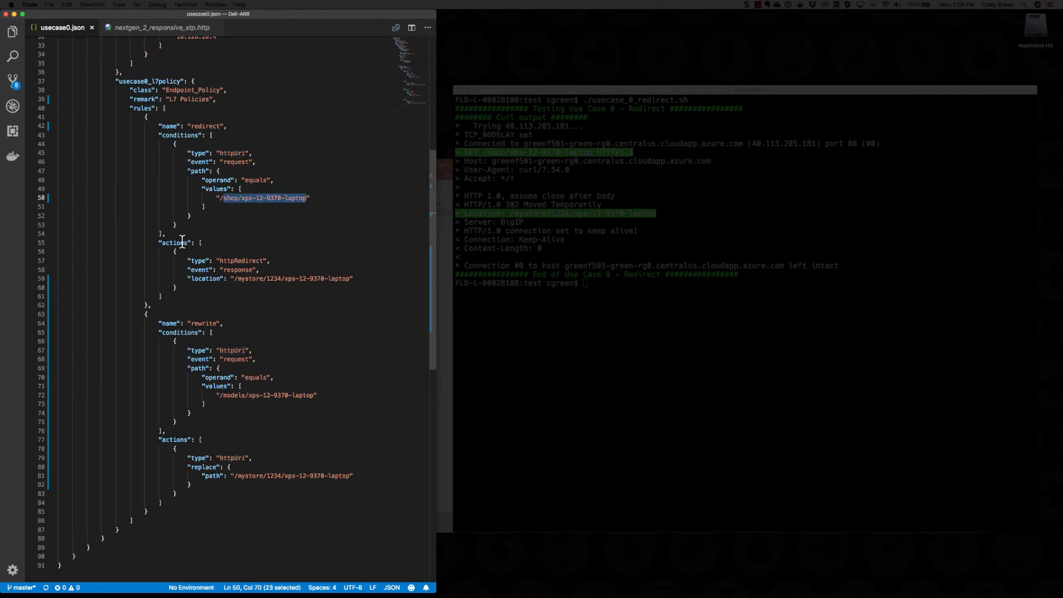
{"action": "left_click", "coordinate": [239, 181]}
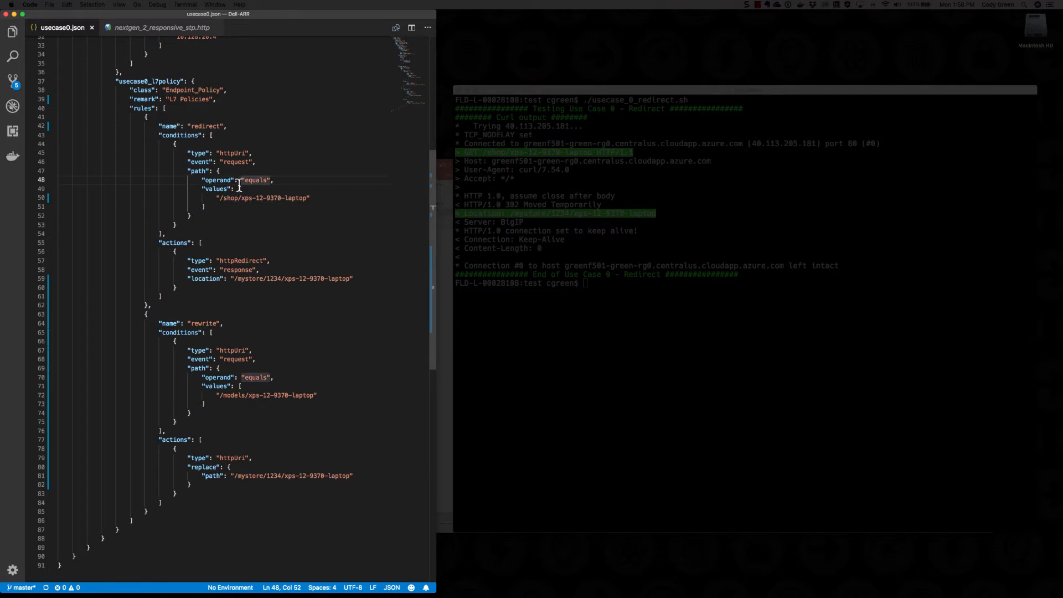
{"action": "left_click", "coordinate": [226, 198]}
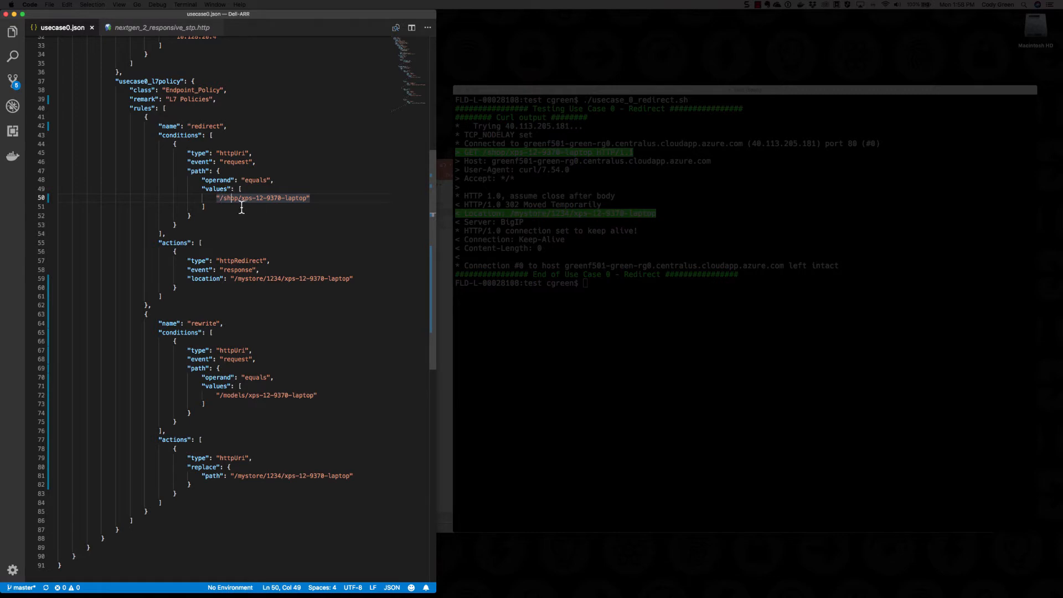
{"action": "left_click", "coordinate": [229, 260]}
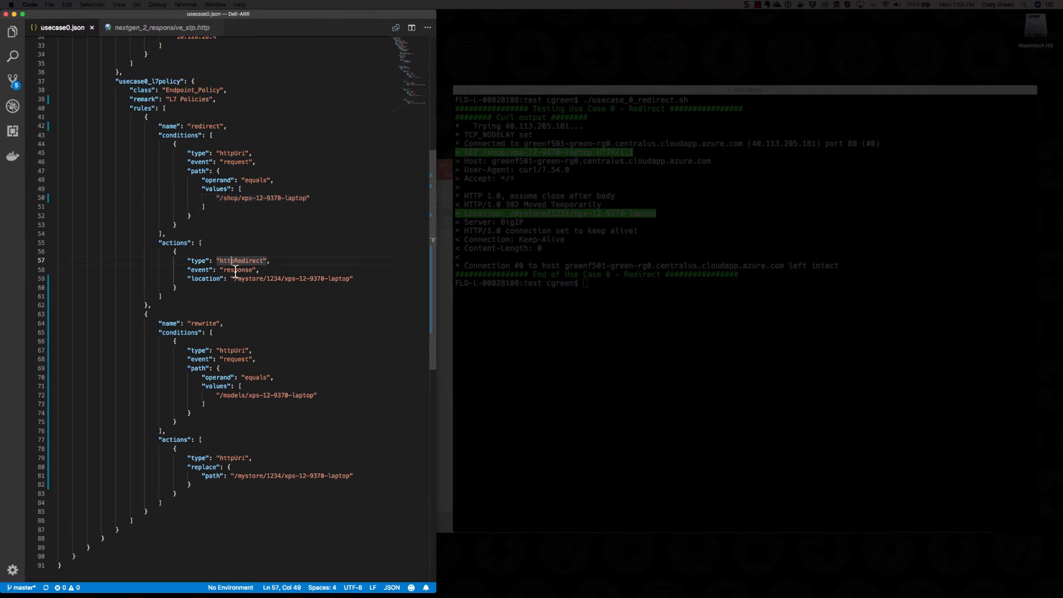
{"action": "left_click", "coordinate": [235, 270]}
{"action": "left_click", "coordinate": [234, 280]}
{"action": "left_click_drag", "start_coordinate": [235, 279], "coordinate": [350, 279]}
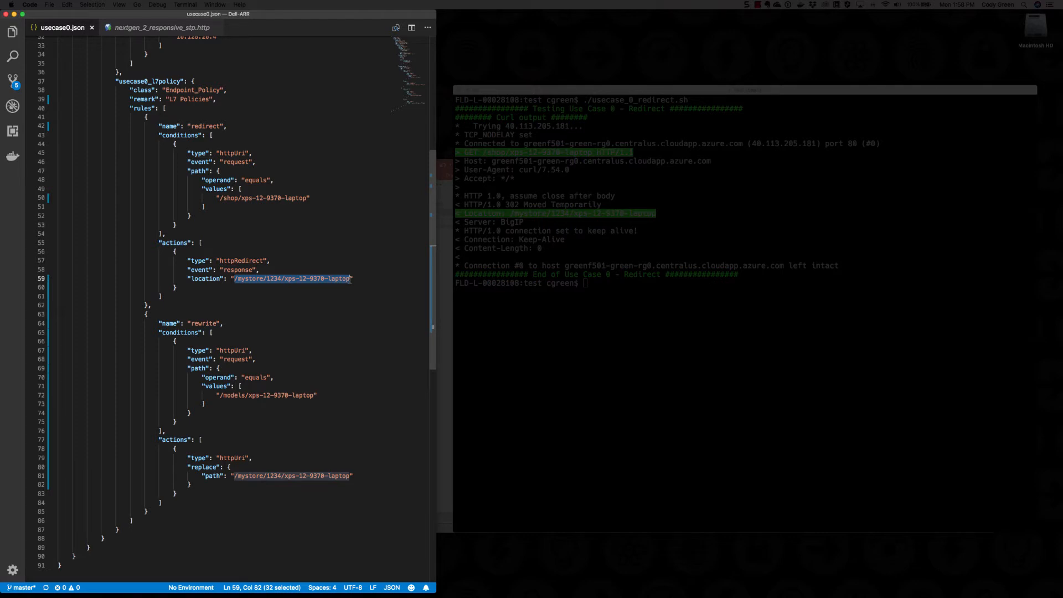
Step: Examine the rewrite rule's matched request path and the replacement path in its httpUri action
{"action": "left_click", "coordinate": [209, 326]}
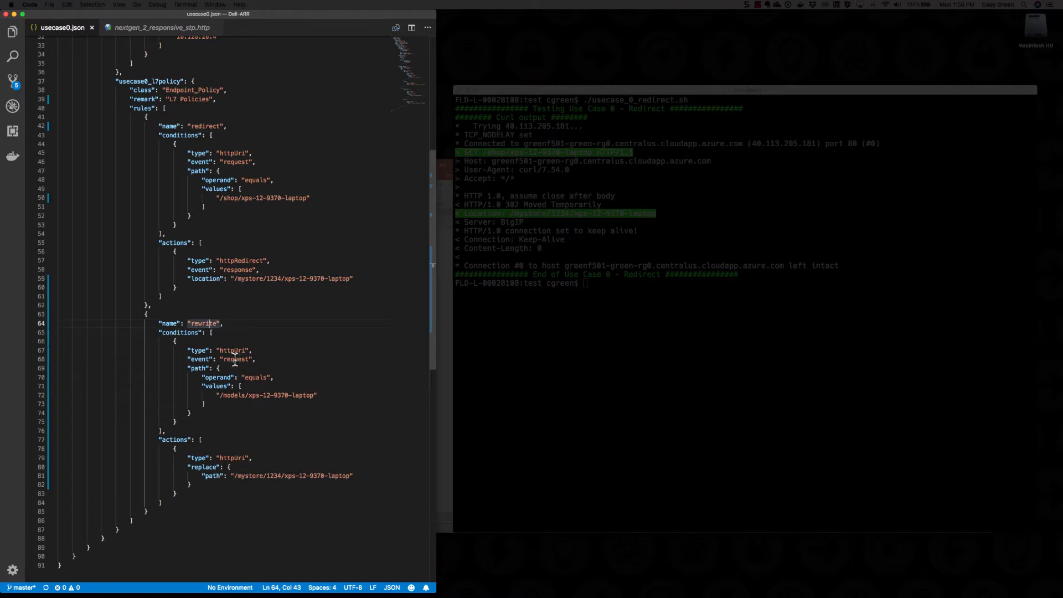
{"action": "left_click", "coordinate": [249, 378]}
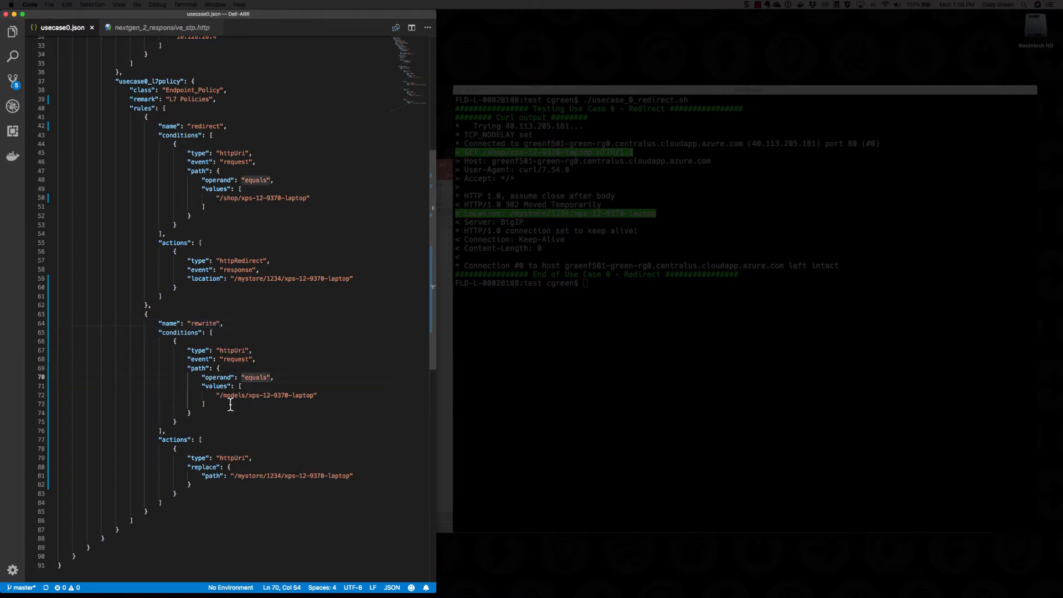
{"action": "left_click", "coordinate": [235, 395]}
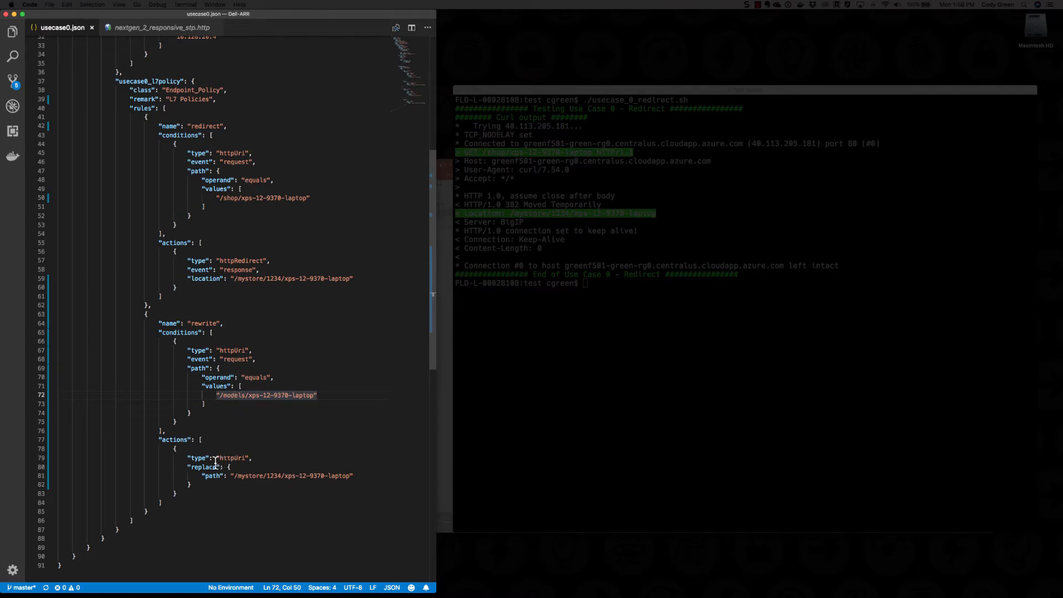
{"action": "double_click", "coordinate": [233, 458]}
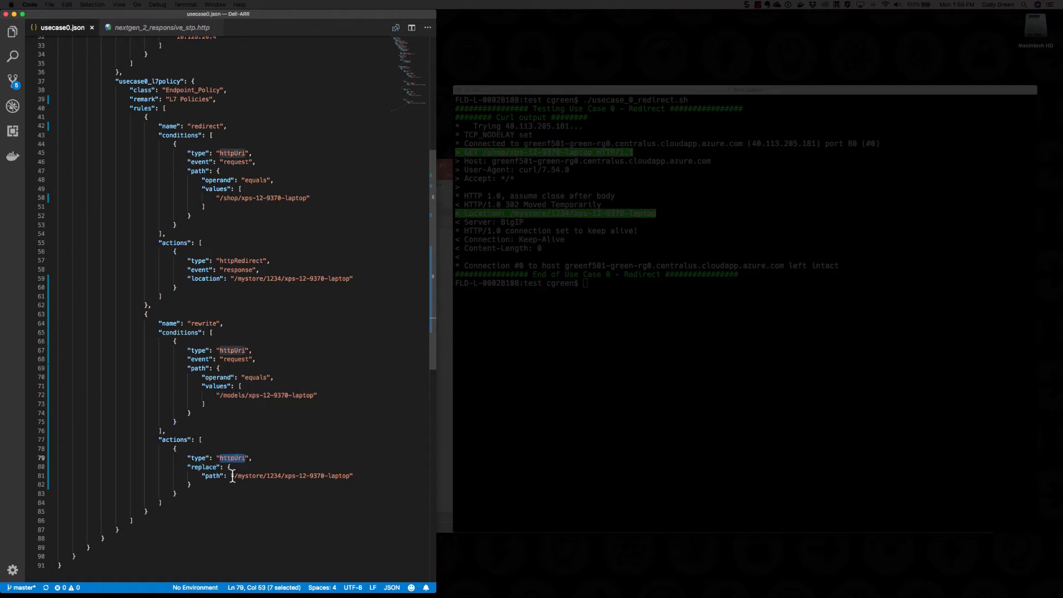
{"action": "left_click_drag", "start_coordinate": [233, 476], "coordinate": [347, 471]}
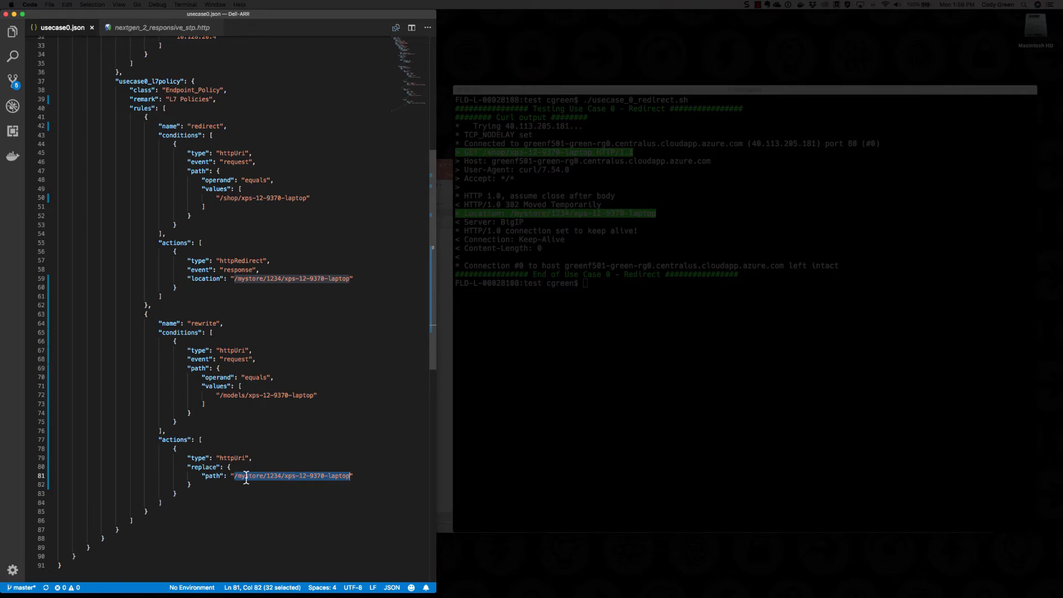
{"action": "left_click_drag", "start_coordinate": [220, 396], "coordinate": [316, 395]}
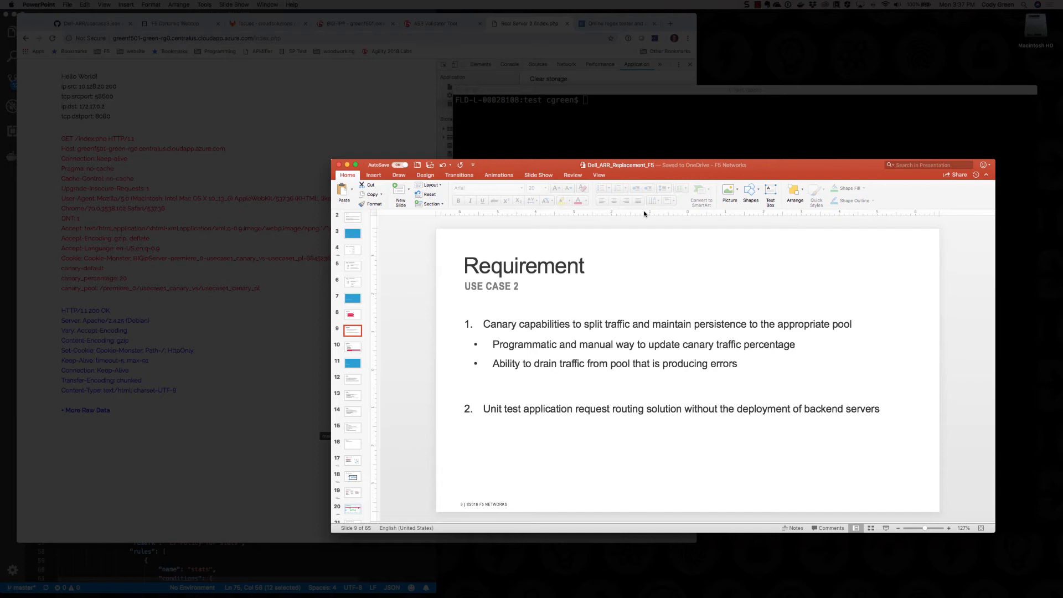
Step: Switch to the index.php page in Chrome, clear all its site data, and reload it
{"action": "left_click", "coordinate": [647, 152]}
{"action": "left_click", "coordinate": [386, 139]}
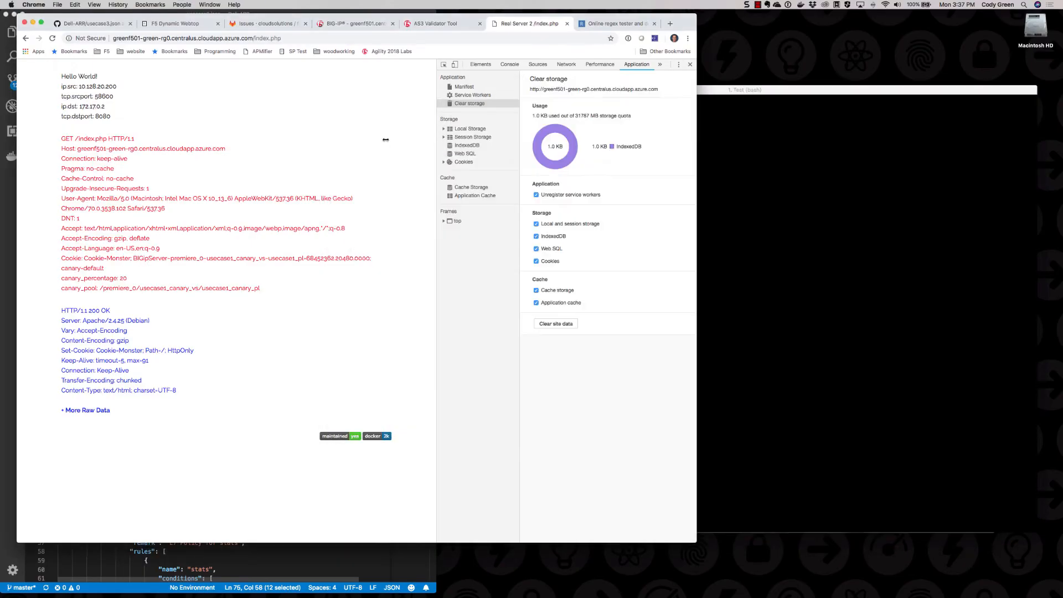
{"action": "left_click", "coordinate": [556, 323]}
{"action": "left_click", "coordinate": [52, 38]}
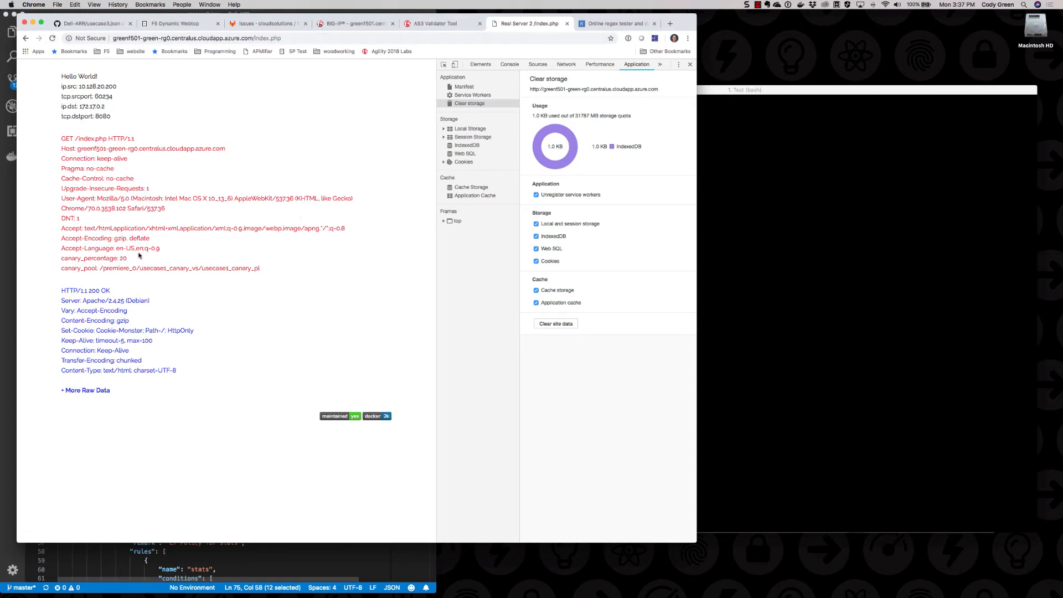
Step: Highlight the canary_percentage header in the page's request details and reload the page several times to check session persistence
{"action": "left_click_drag", "start_coordinate": [72, 259], "coordinate": [128, 258]}
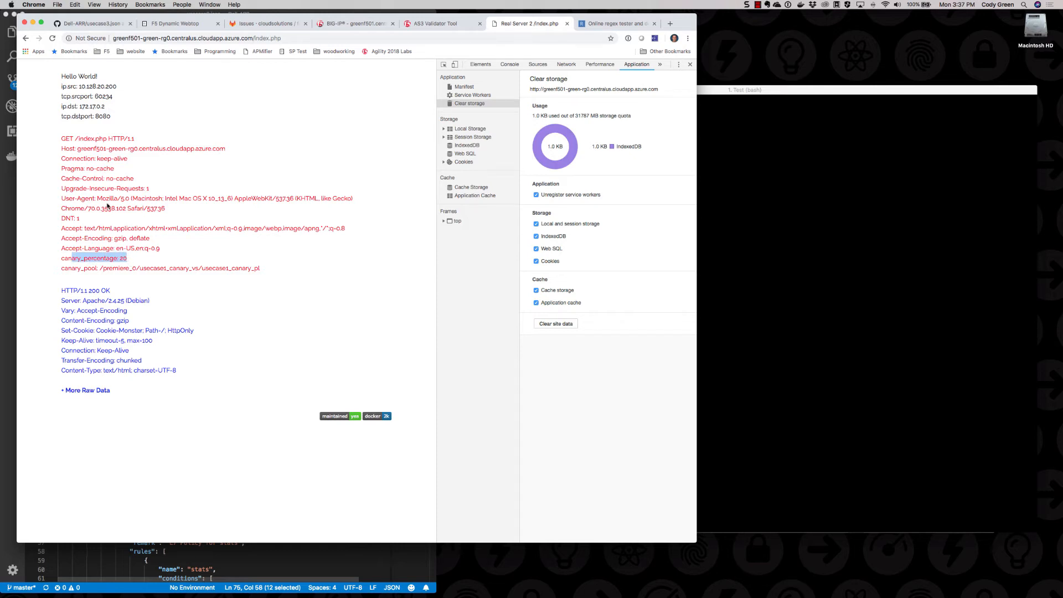
{"action": "left_click", "coordinate": [52, 39]}
{"action": "left_click", "coordinate": [53, 39]}
{"action": "left_click", "coordinate": [53, 39]}
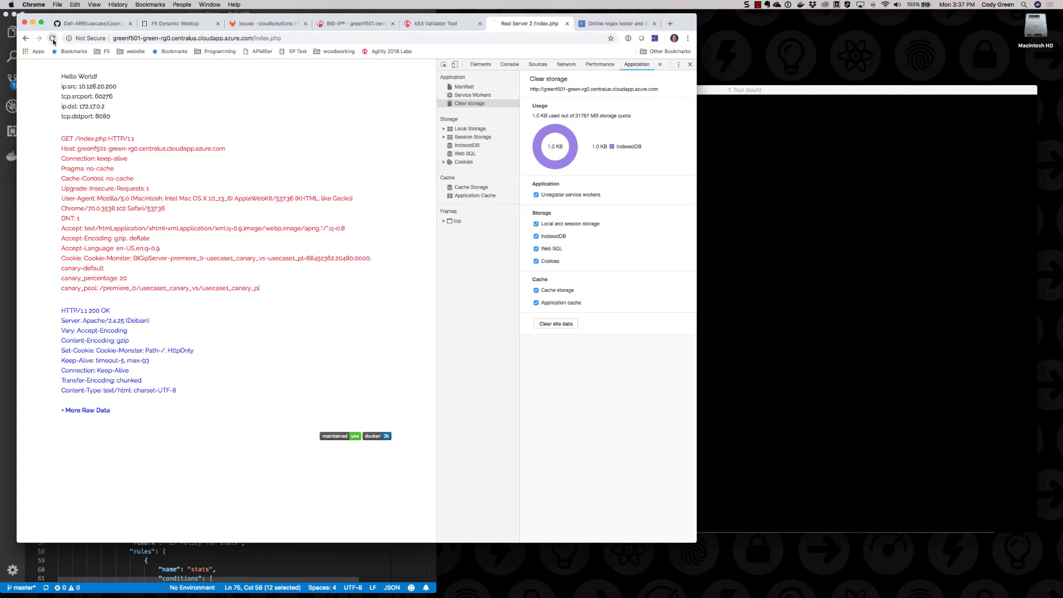
{"action": "left_click", "coordinate": [53, 39]}
Step: Switch to the iTerm2 terminal and run the canary test script ./usecase_2.sh
{"action": "left_click", "coordinate": [779, 153]}
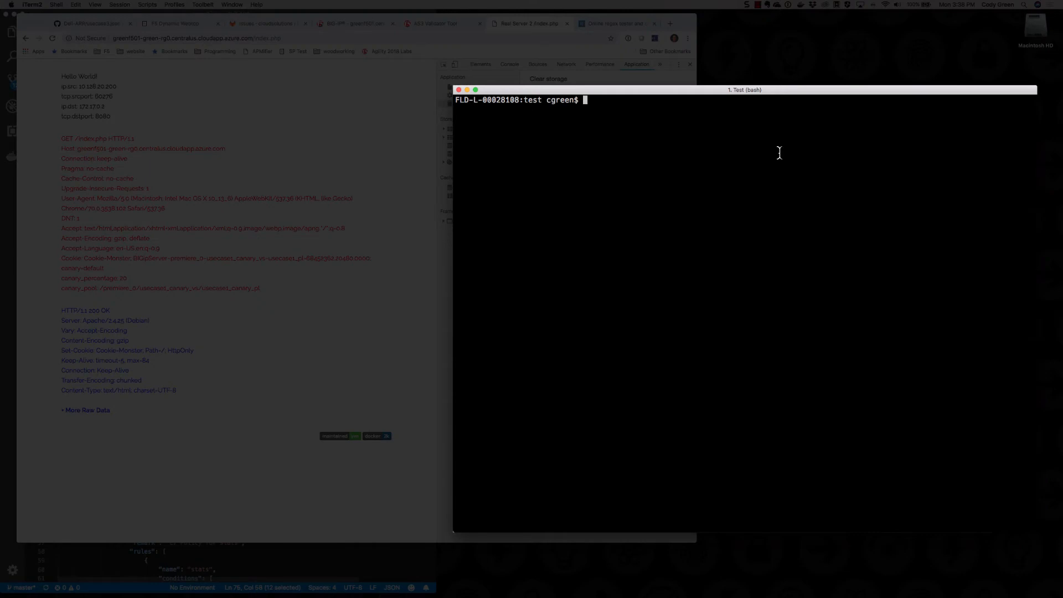
{"action": "type", "text": "./u"}
{"action": "key", "text": "Tab"}
{"action": "type", "text": "2"}
{"action": "key", "text": "Tab"}
{"action": "key", "text": "Return"}
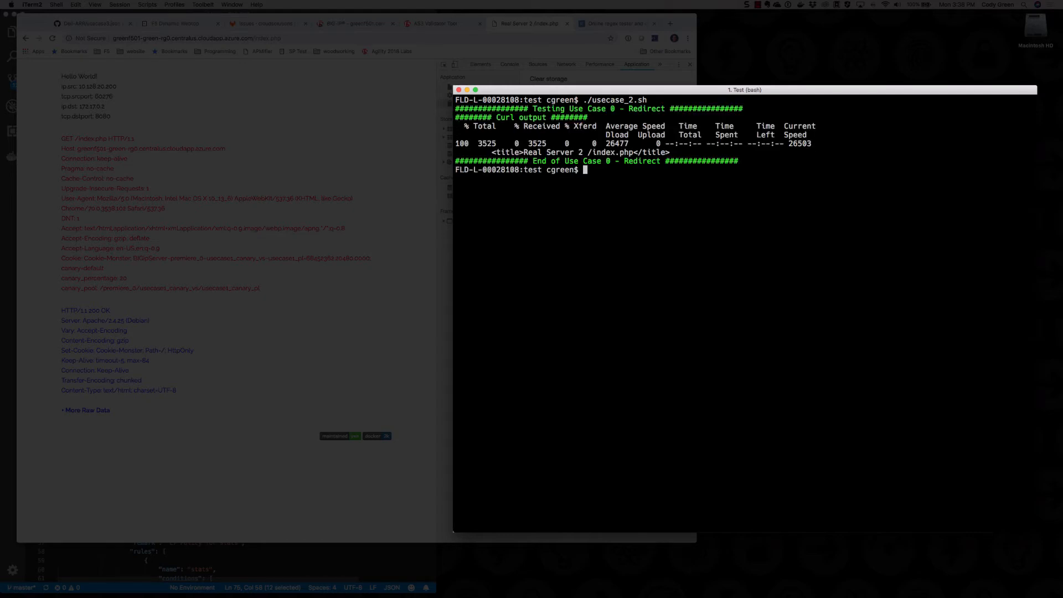
Step: Rerun ./usecase_2.sh twelve more times to sample which backend server answers each request
{"action": "key", "text": "Up"}
{"action": "key", "text": "Return"}
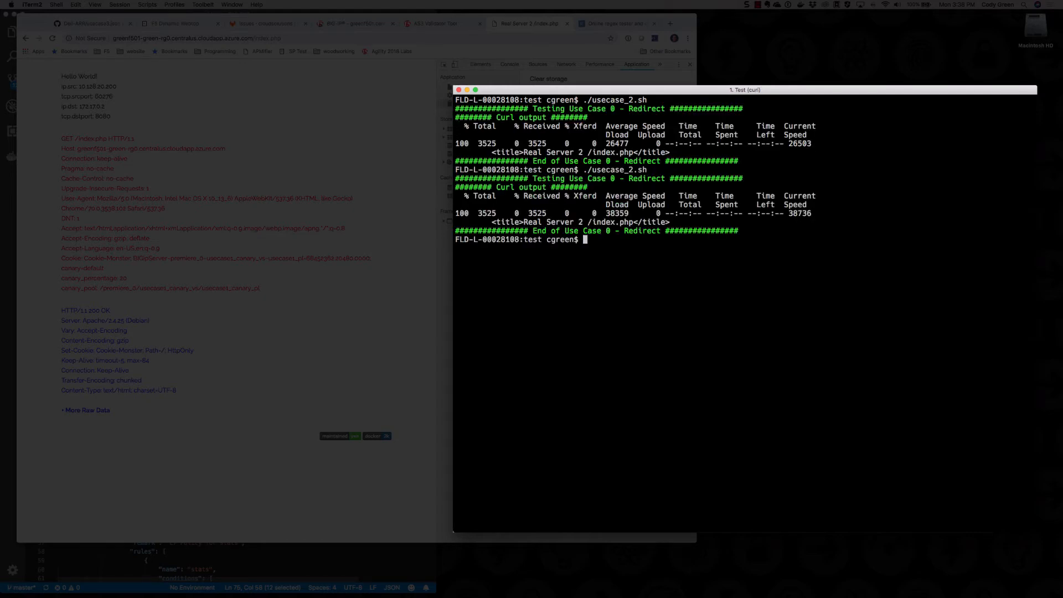
{"action": "key", "text": "Up"}
{"action": "key", "text": "Return"}
{"action": "key", "text": "Up"}
{"action": "key", "text": "Return"}
{"action": "key", "text": "Up"}
{"action": "key", "text": "Return"}
{"action": "key", "text": "Up"}
{"action": "key", "text": "Return"}
{"action": "key", "text": "Up"}
{"action": "key", "text": "Return"}
{"action": "key", "text": "Up"}
{"action": "key", "text": "Return"}
{"action": "key", "text": "Up"}
{"action": "key", "text": "Return"}
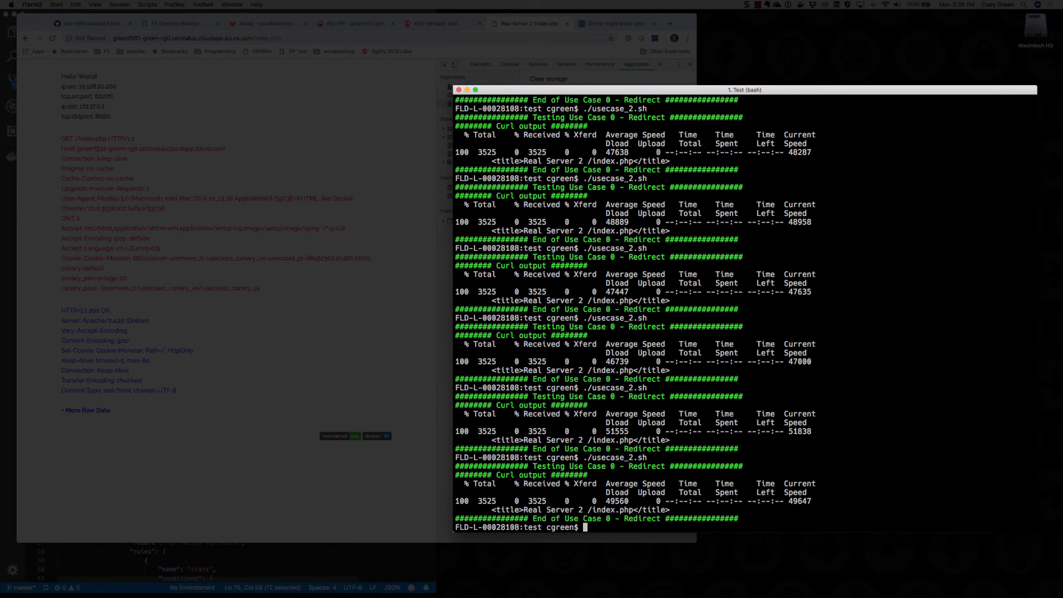
{"action": "key", "text": "Up"}
{"action": "key", "text": "Return"}
{"action": "key", "text": "Up"}
{"action": "key", "text": "Return"}
{"action": "key", "text": "Up"}
{"action": "key", "text": "Return"}
{"action": "key", "text": "Up"}
{"action": "key", "text": "Return"}
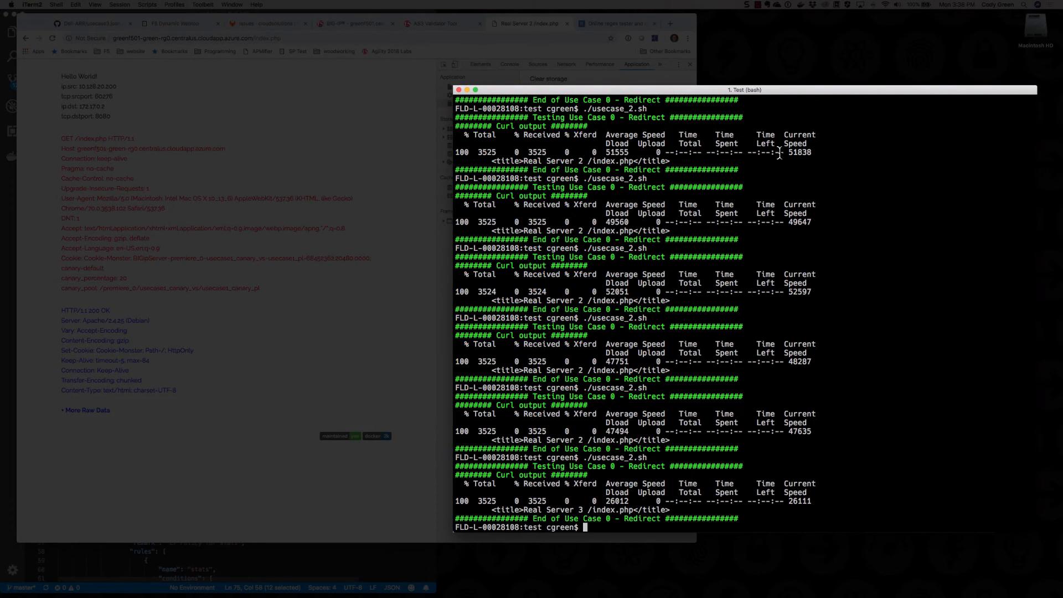
Step: Clear the terminal and run the use case 2 unit test script, ./usecase_2_untitest.sh
{"action": "key", "text": "super+k"}
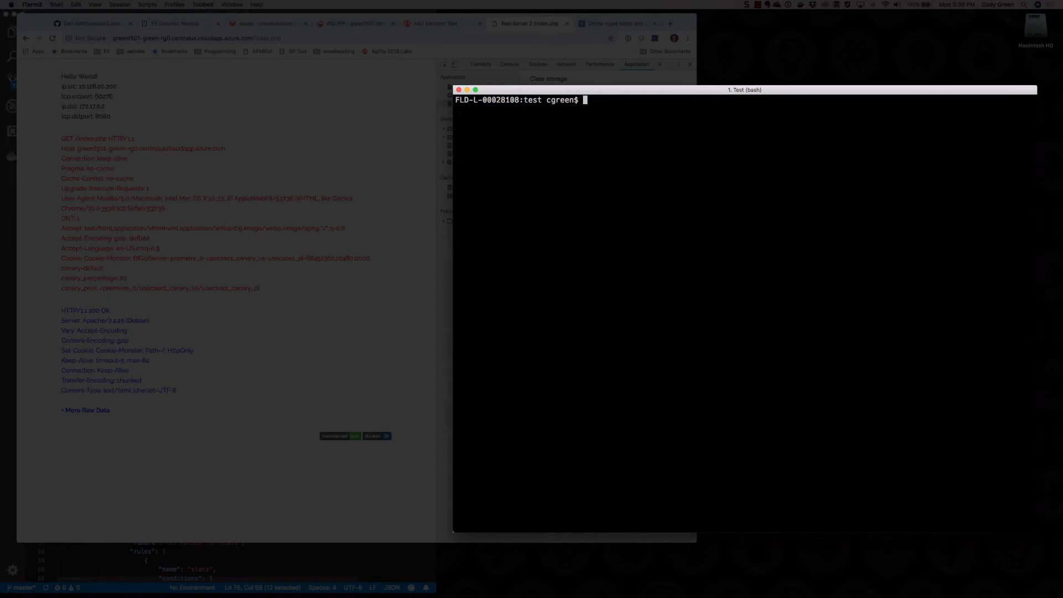
{"action": "type", "text": "./u"}
{"action": "key", "text": "Tab"}
{"action": "type", "text": "1"}
{"action": "key", "text": "BackSpace"}
{"action": "type", "text": "2"}
{"action": "key", "text": "Tab"}
{"action": "type", "text": "_"}
{"action": "key", "text": "Tab"}
{"action": "key", "text": "Return"}
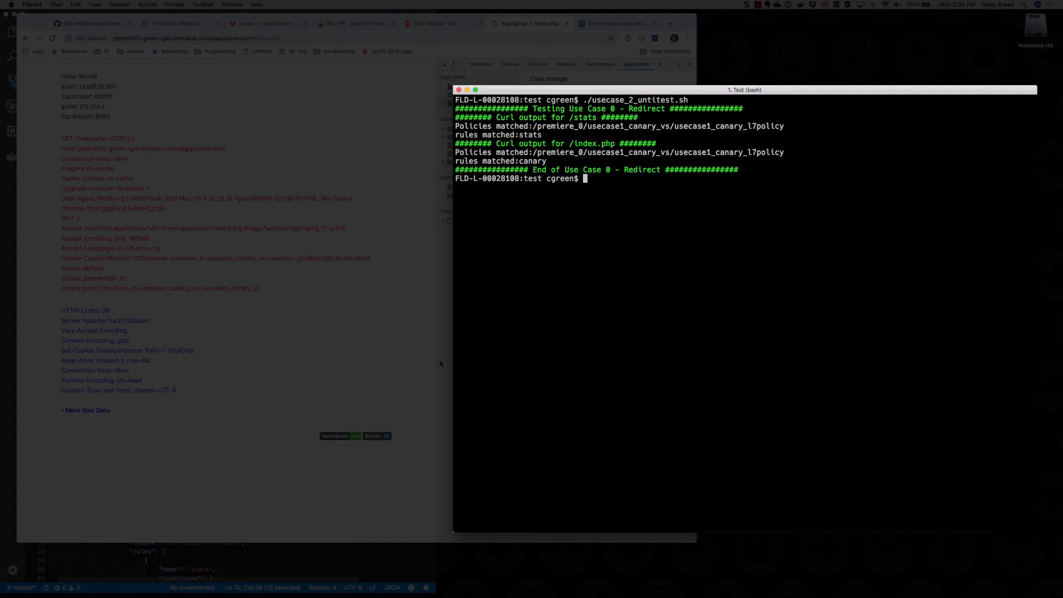
Step: Examine the stats and canary rules in usecase2.json in Visual Studio Code, then highlight the /stats policy match in the iTerm2 output
{"action": "left_click", "coordinate": [363, 559]}
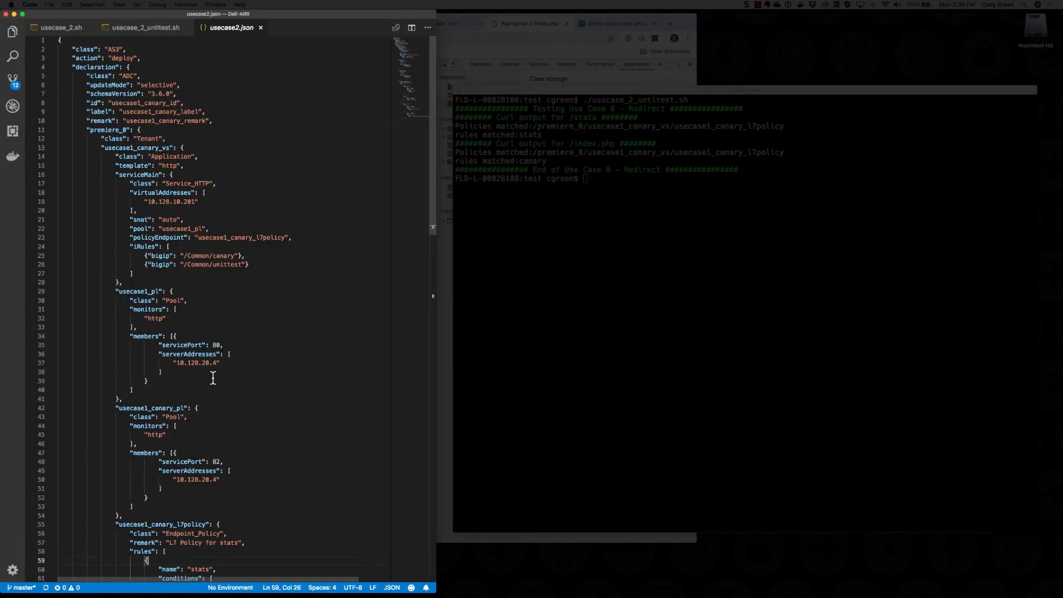
{"action": "scroll", "coordinate": [213, 377], "scroll_direction": "down", "scroll_amount": 15}
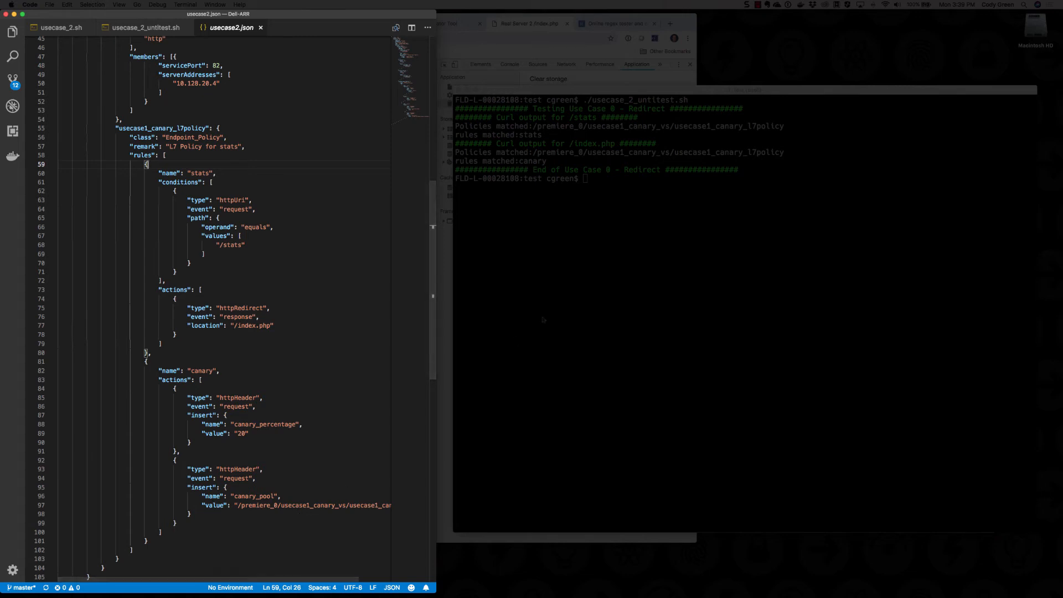
{"action": "left_click", "coordinate": [605, 231]}
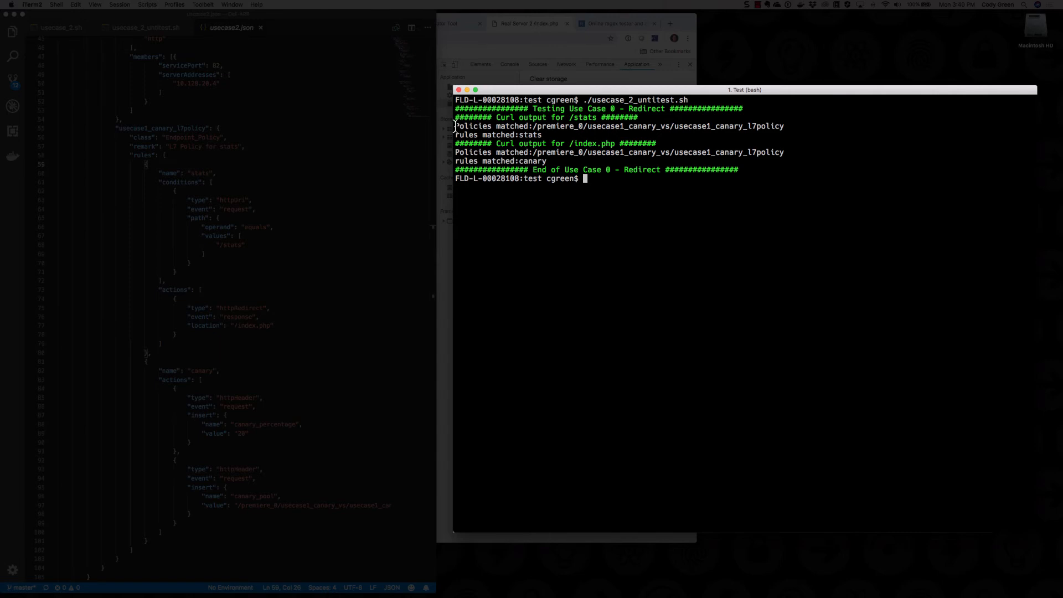
{"action": "left_click_drag", "start_coordinate": [454, 127], "coordinate": [553, 134]}
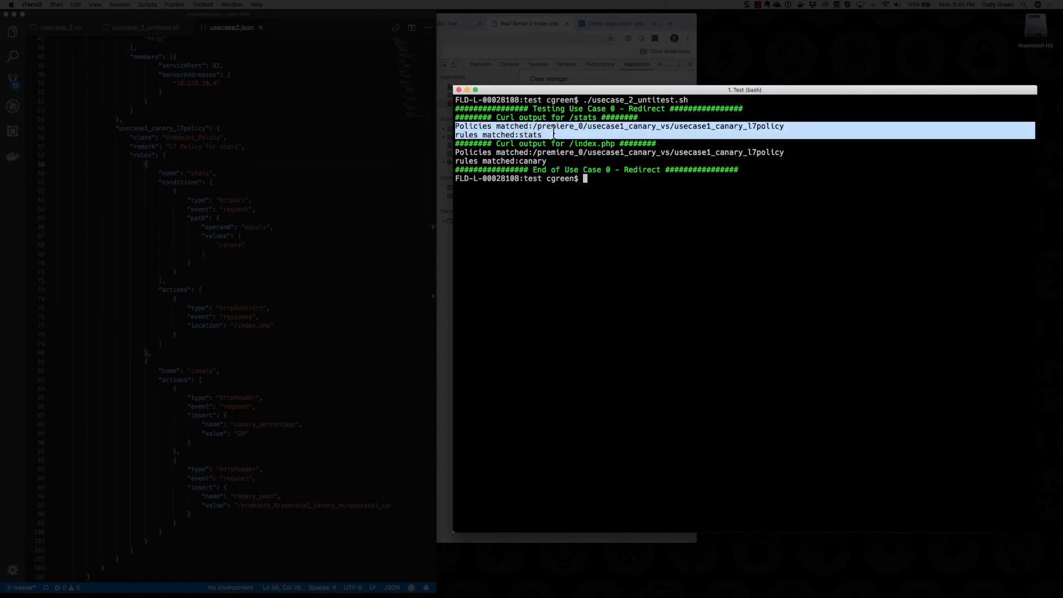